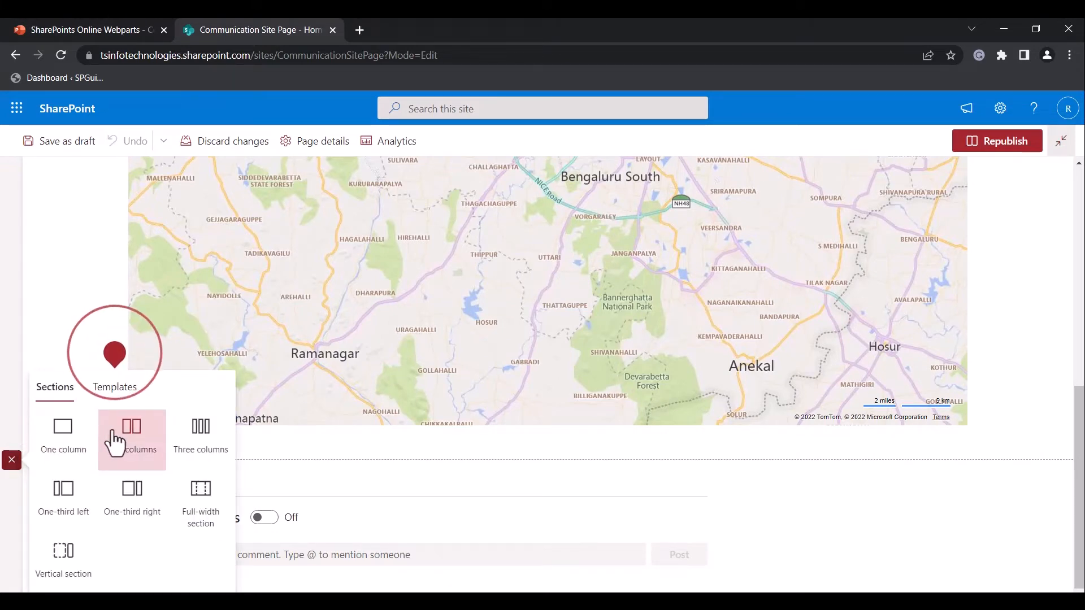
- Add a two-column section below the map and insert a Button web part in its first column
left_click(115, 442)
left_click(327, 405)
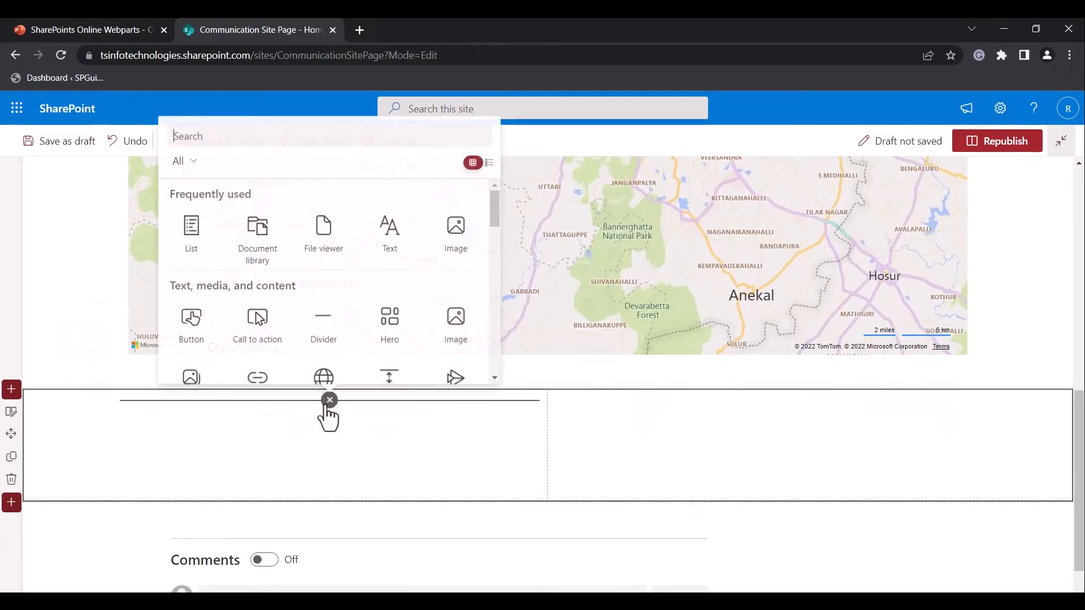
left_click(215, 335)
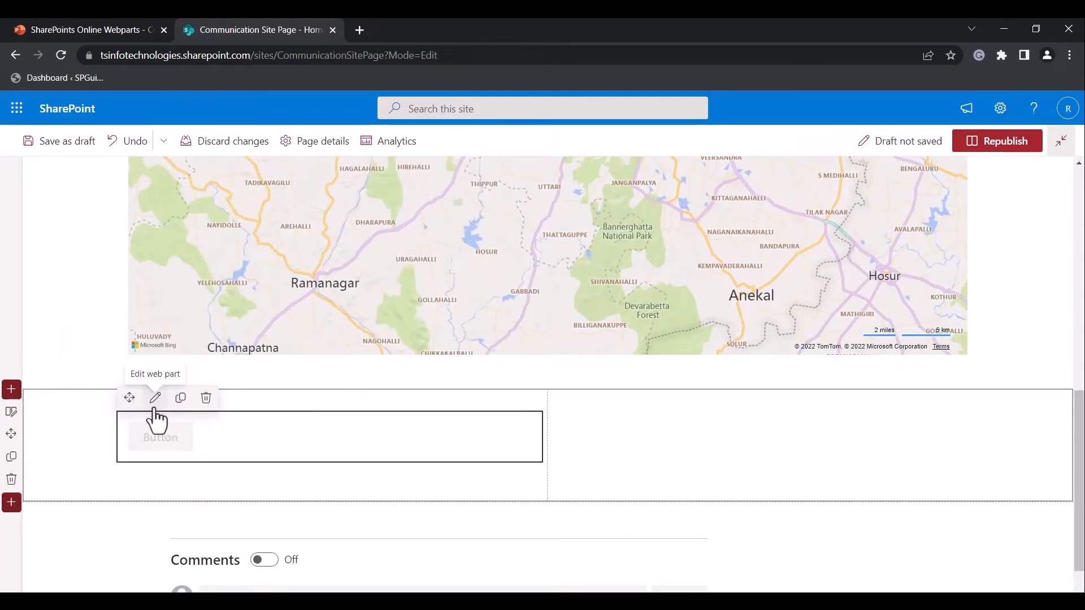
left_click(154, 399)
left_click(975, 199)
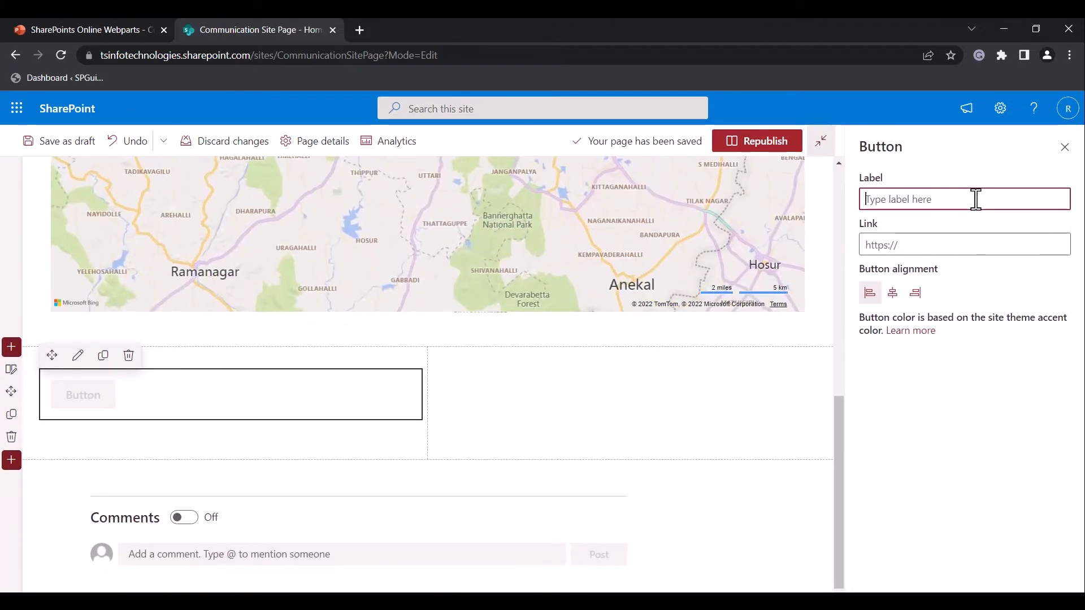
key("Tab")
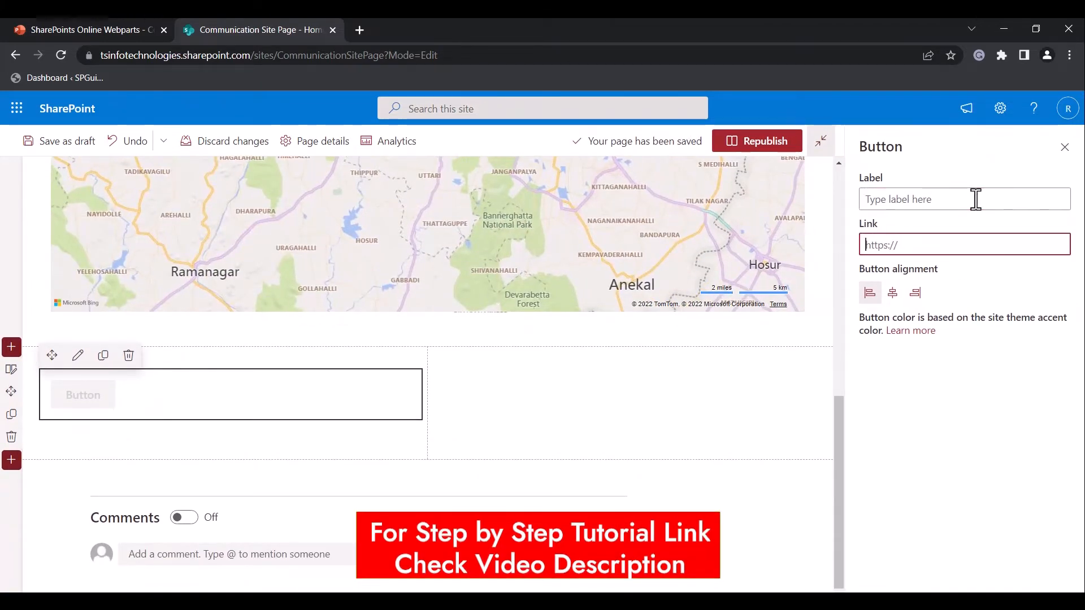
type("SP Guides")
left_click(927, 245)
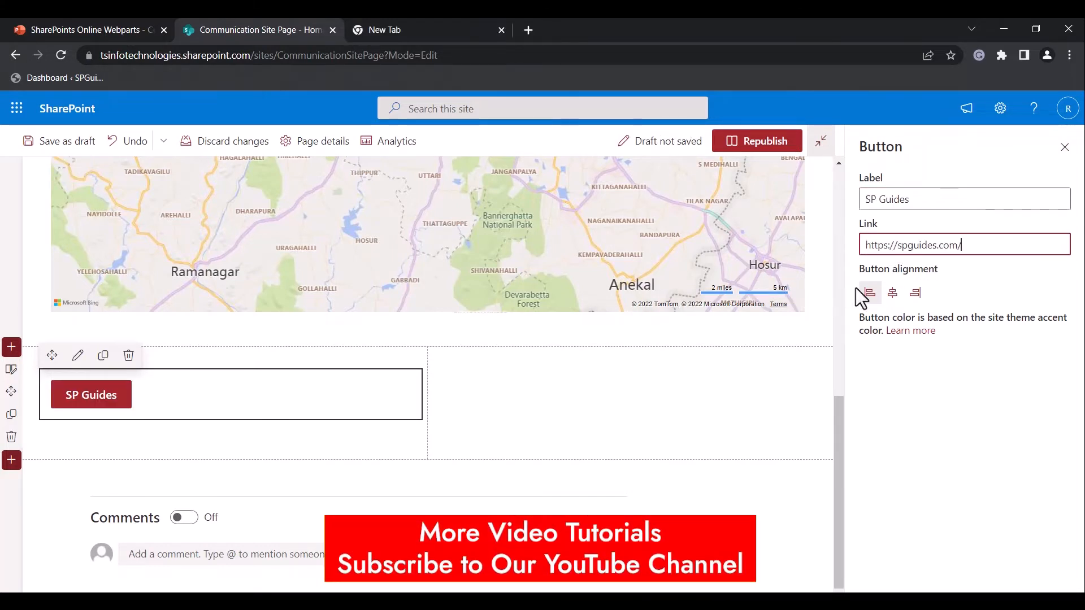
- Try the center, right and left alignments for the SP Guides button, then set it to center
left_click(892, 293)
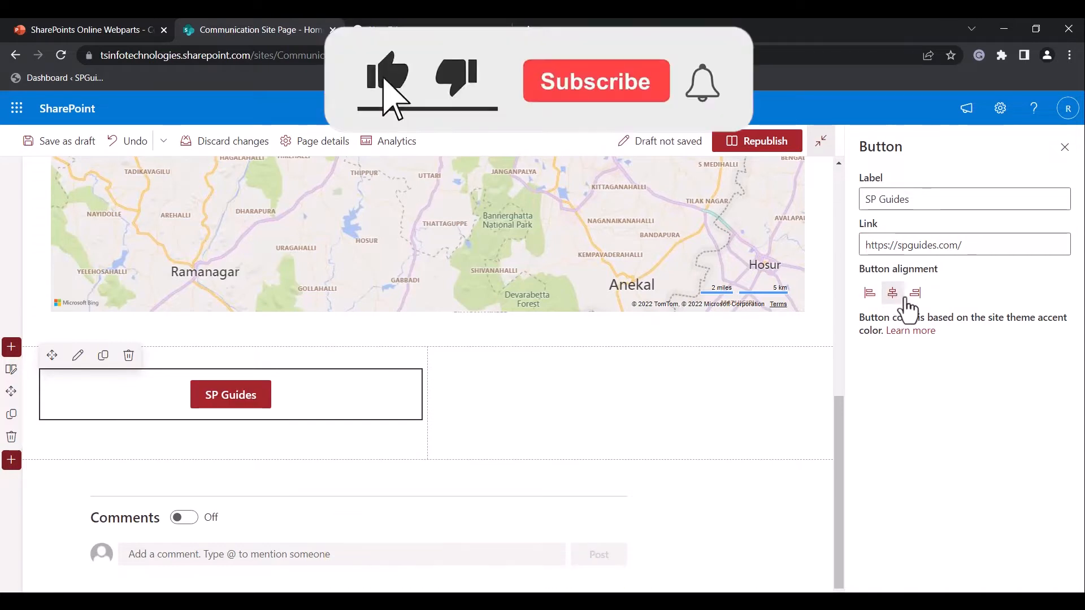
left_click(915, 293)
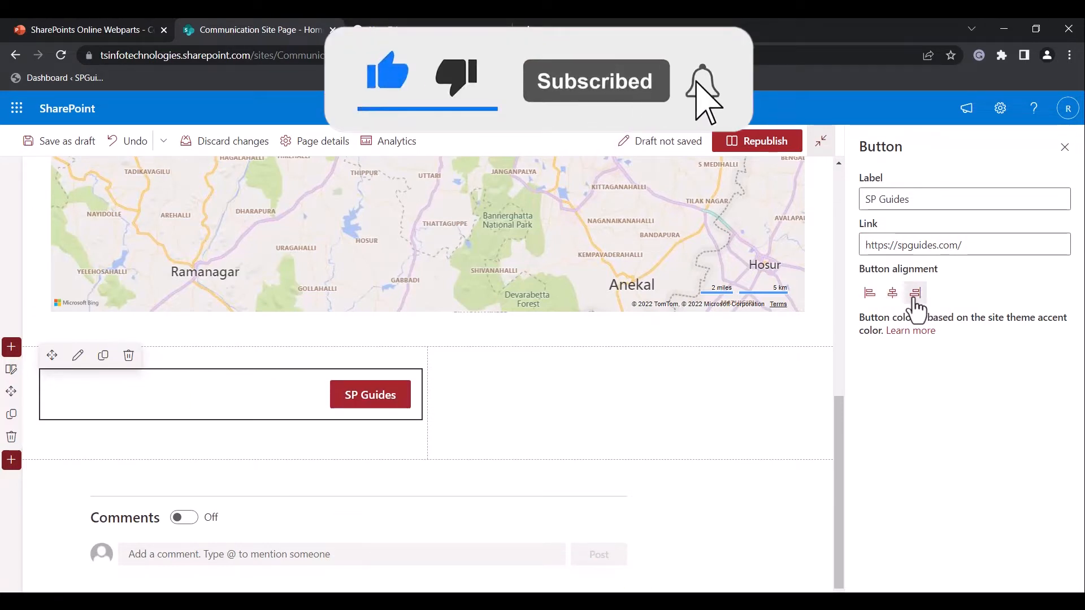
left_click(869, 293)
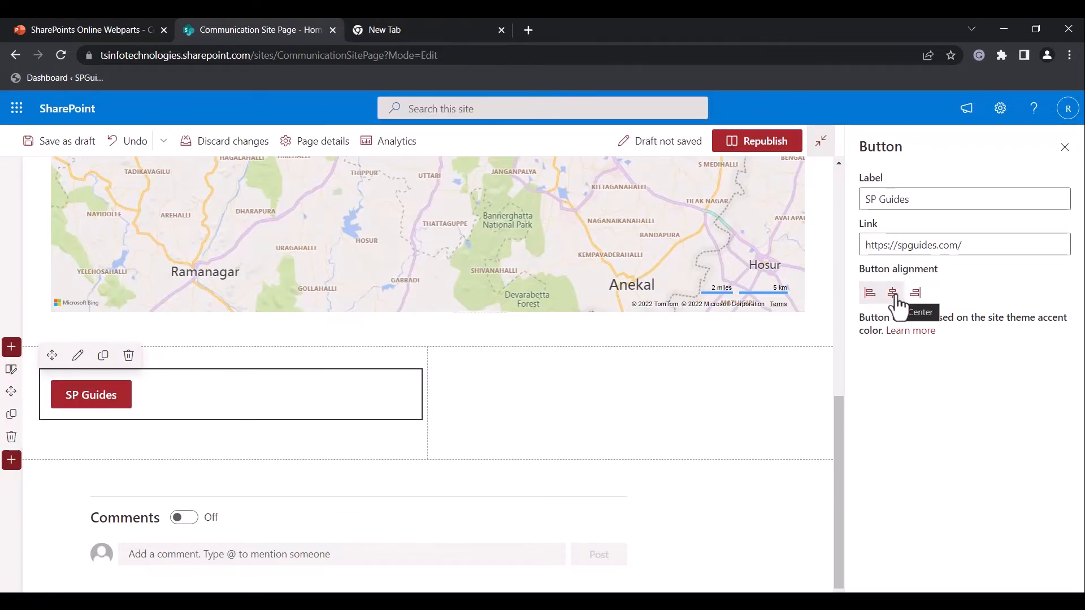
left_click(892, 294)
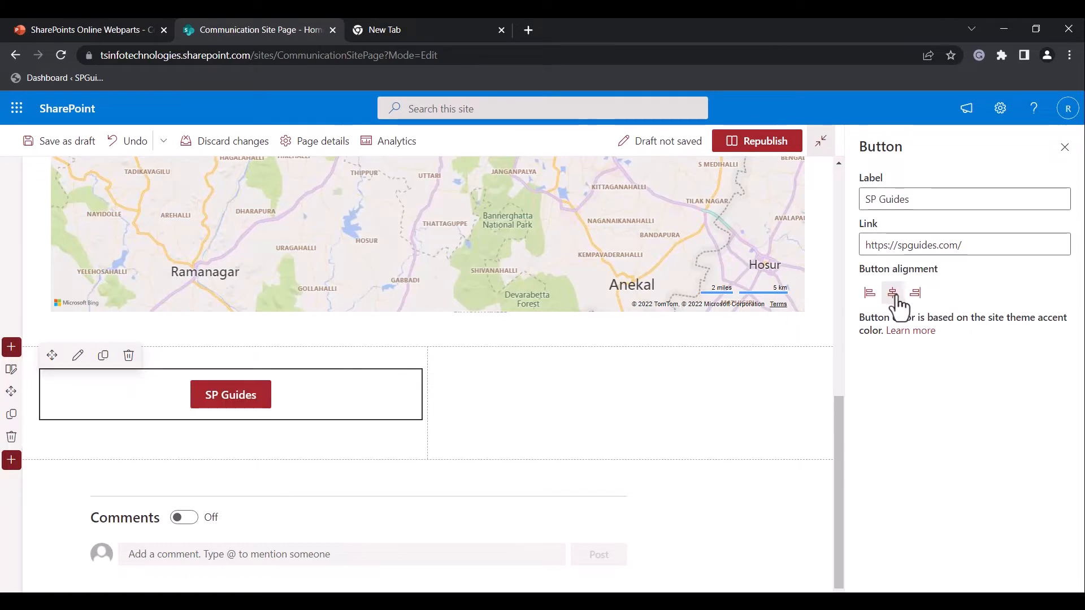
- Republish the page and test the SP Guides button's link
left_click(761, 142)
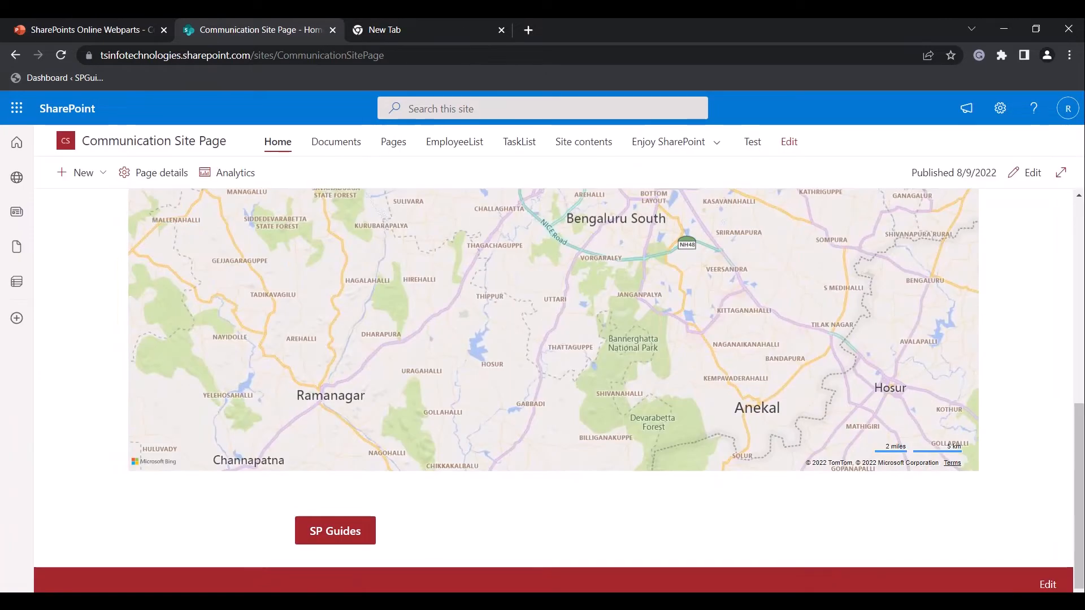
left_click(336, 536)
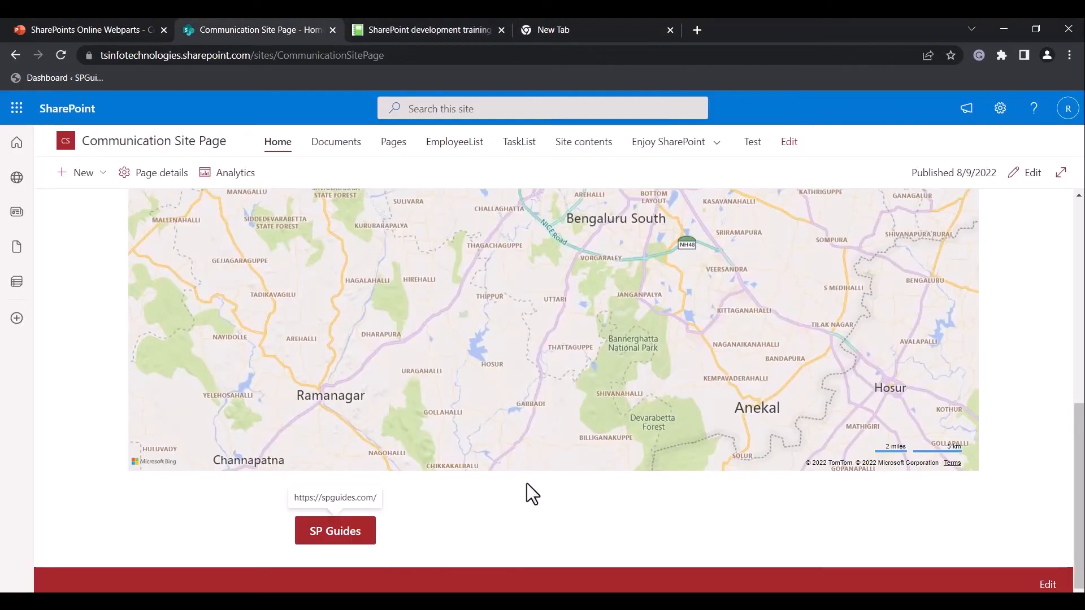
- Reopen the page for editing and insert a Call to action web part in the empty column beside the SP Guides button
left_click(1025, 173)
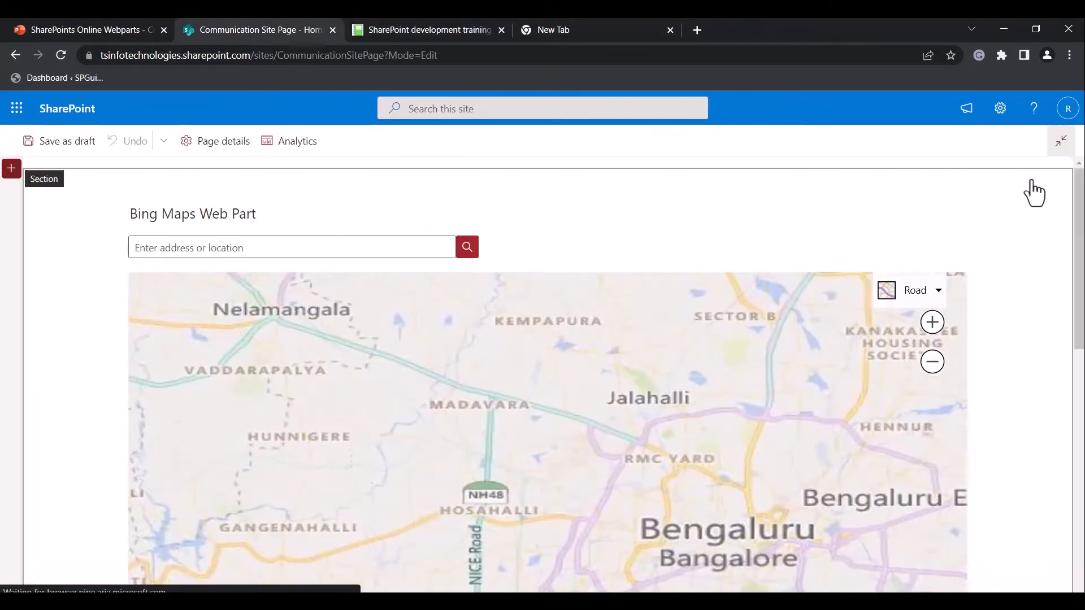
scroll(833, 361, "down", 10)
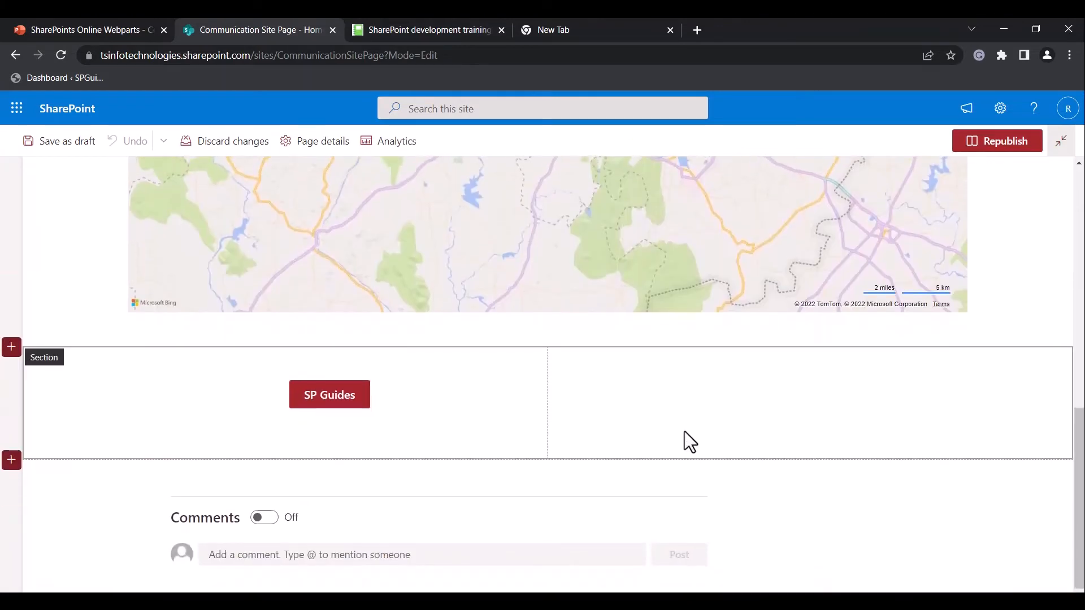
left_click(765, 357)
left_click(520, 545)
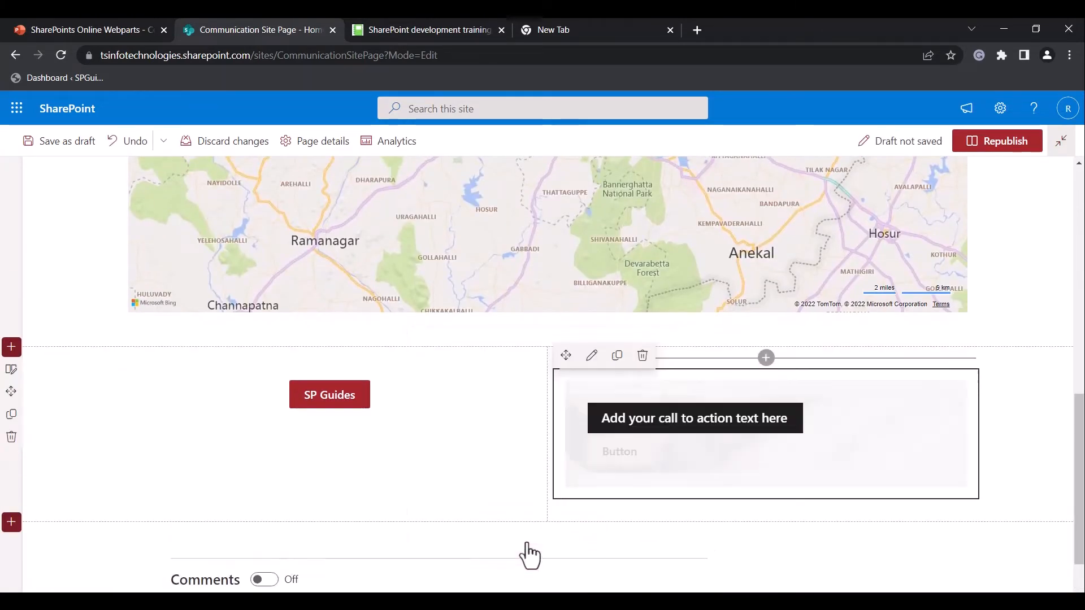
left_click(590, 357)
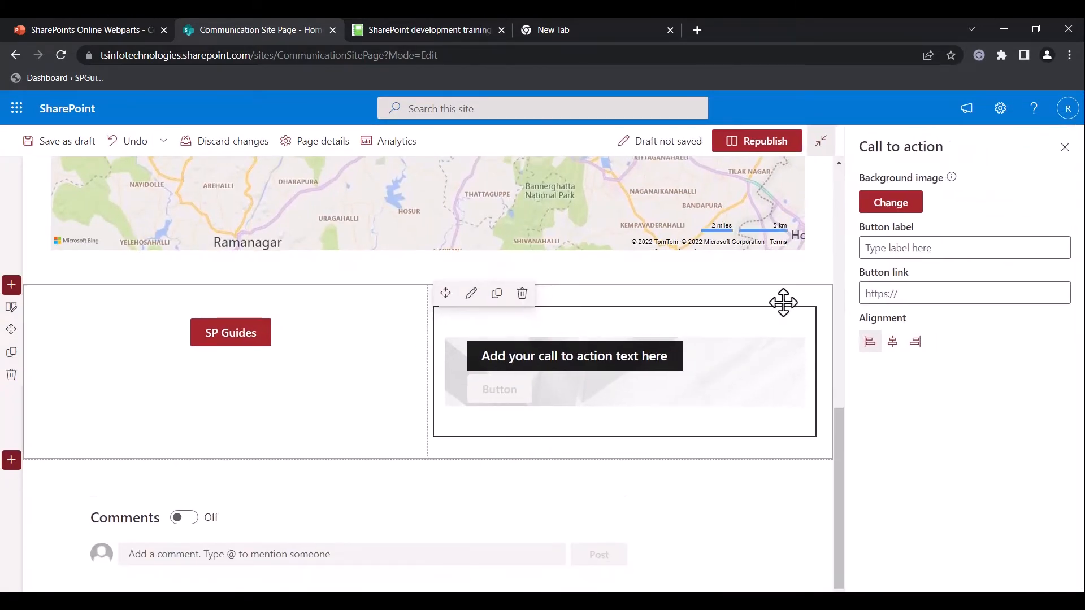
left_click(929, 252)
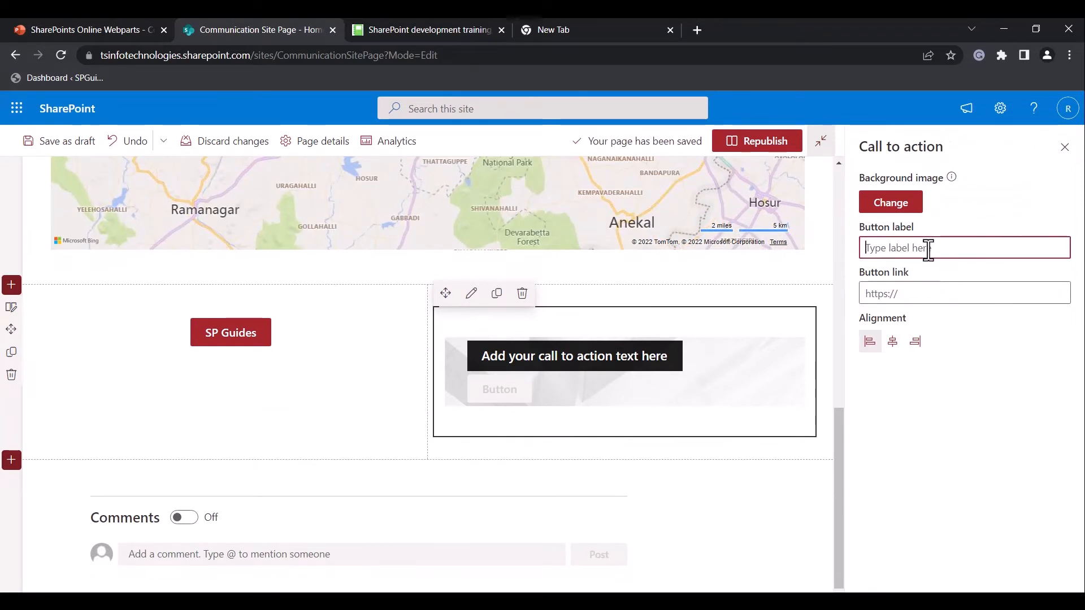
type("Enjoy SharePoint")
left_click(919, 289)
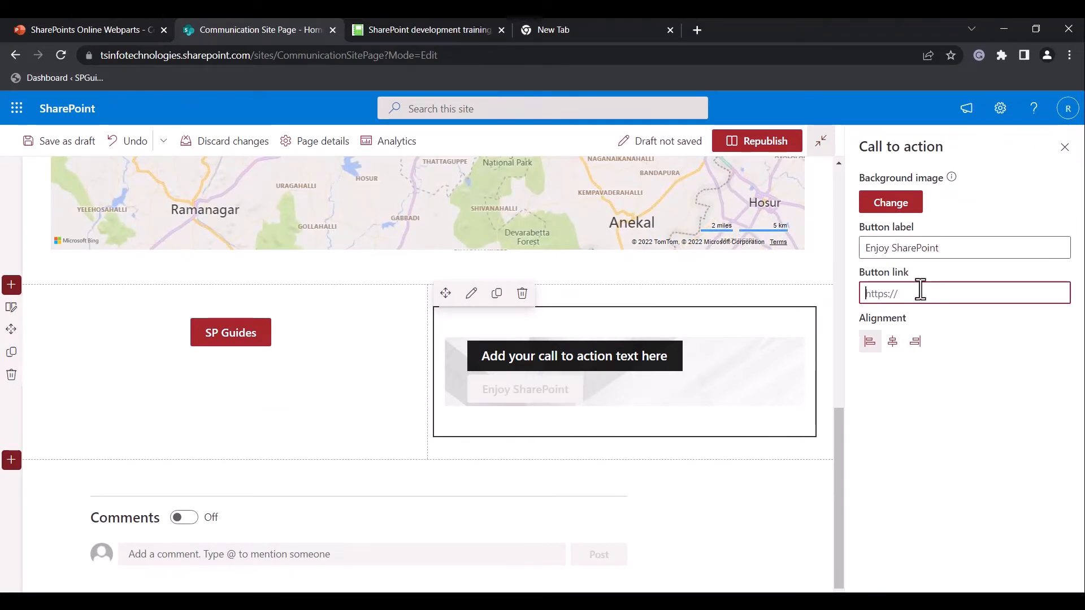
type("http://enjoysharepoint.com/")
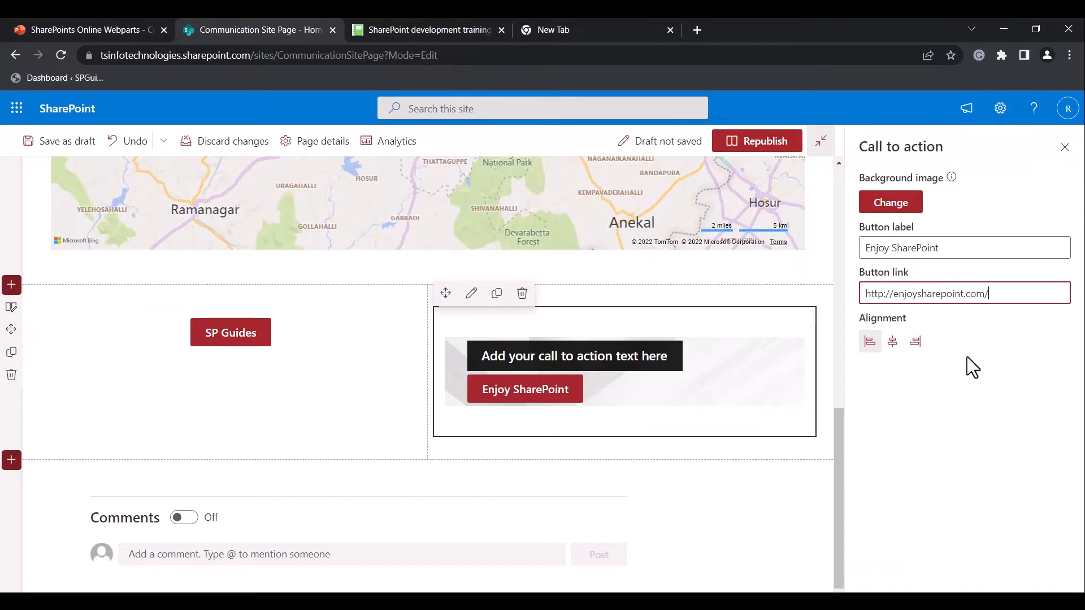
- Center the call to action's content and enter "Enjoy SharePoint" as its text
left_click(893, 350)
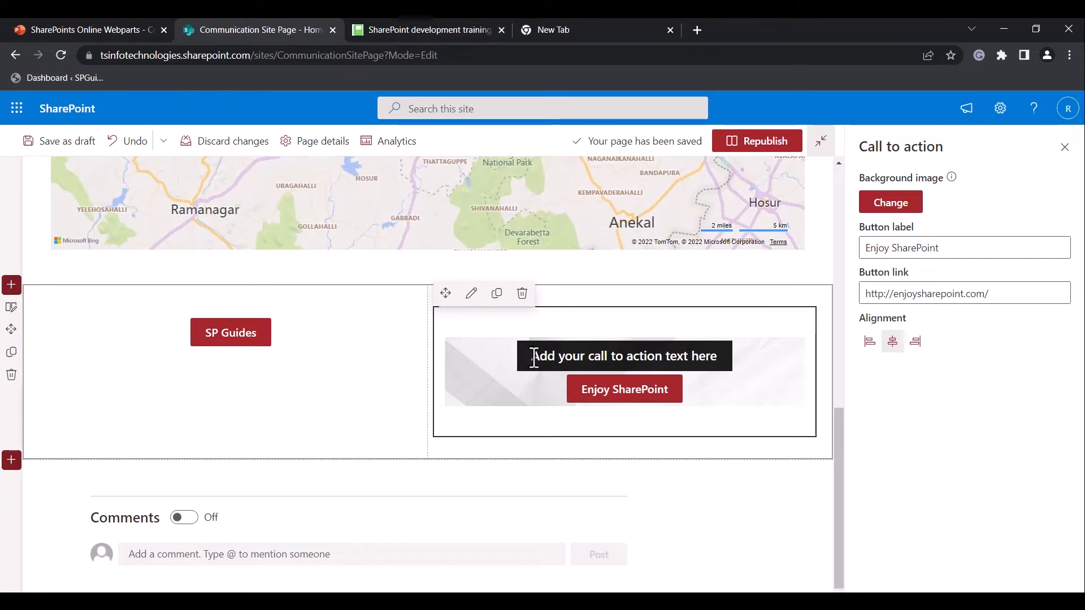
left_click(533, 357)
type("W")
key("BackSpace")
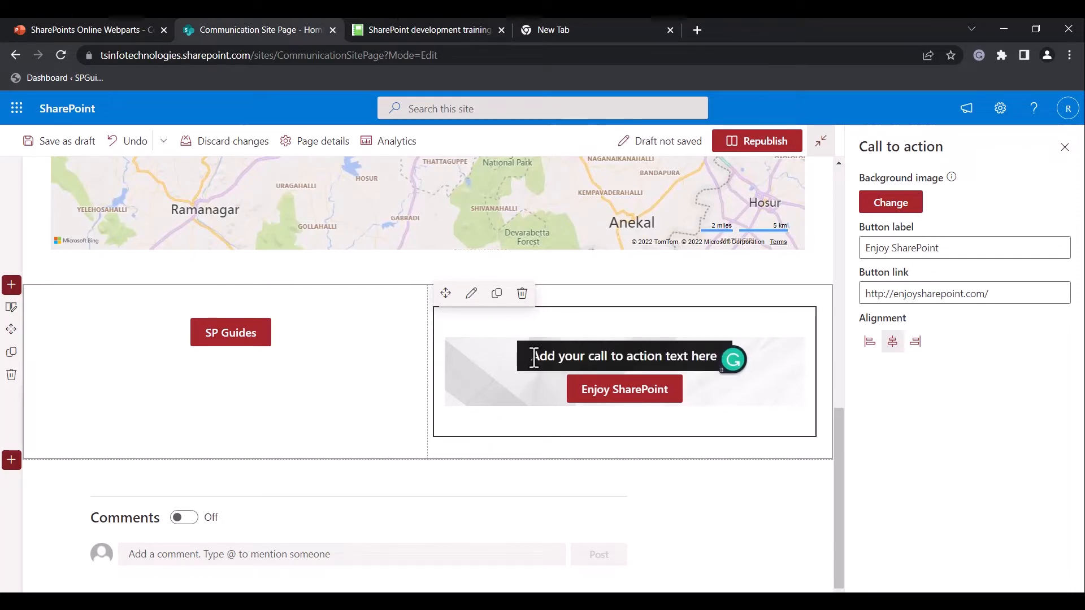
type("Enjoy SharePoint")
- Set a stock image of construction silhouettes against a pink sky as the call to action background and republish the page
left_click(904, 206)
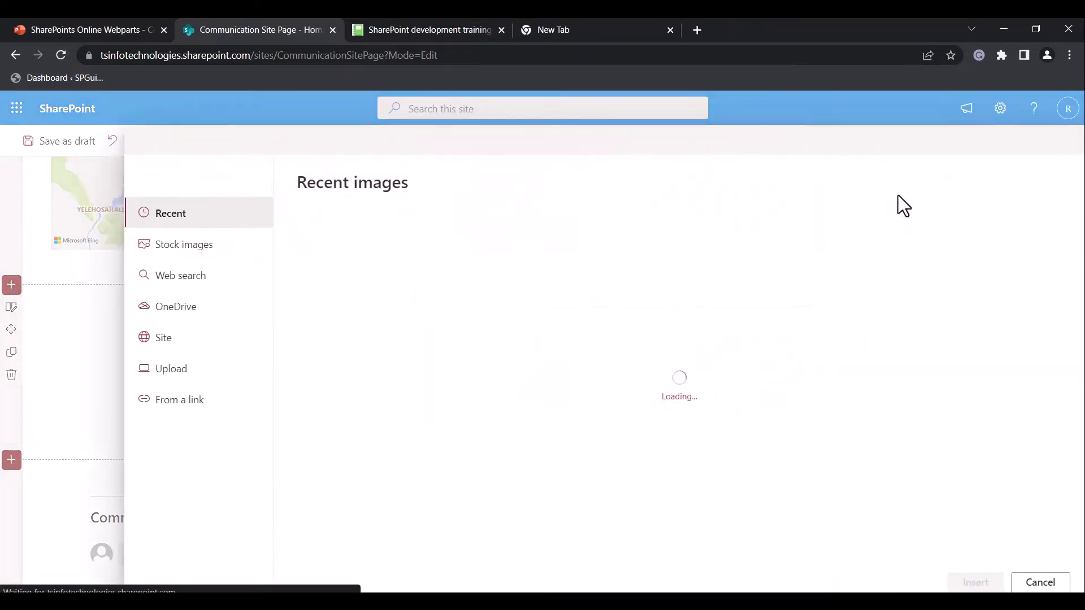
left_click(212, 257)
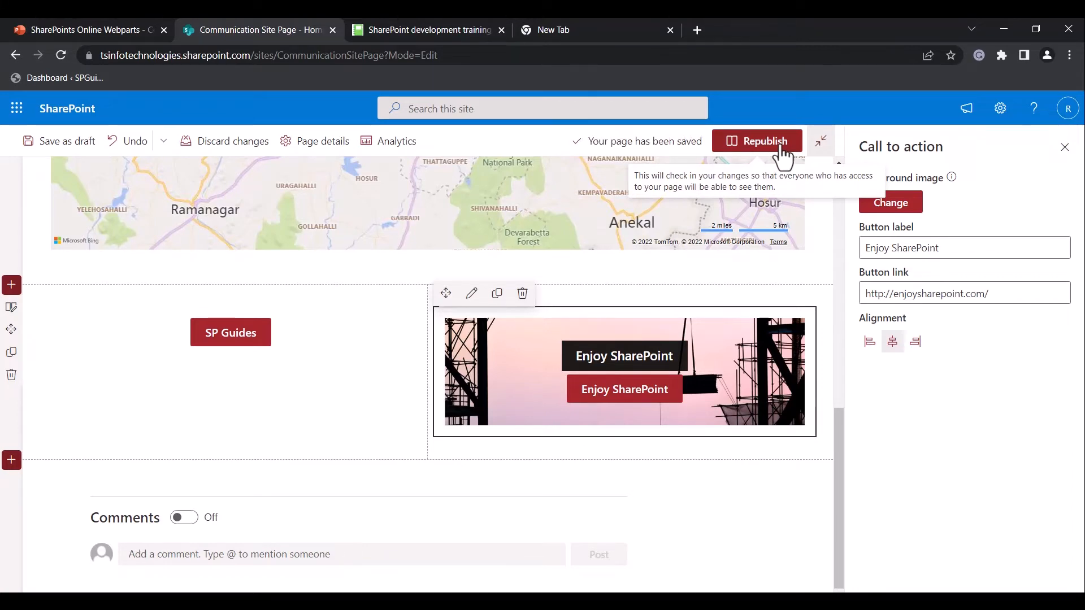
left_click(780, 147)
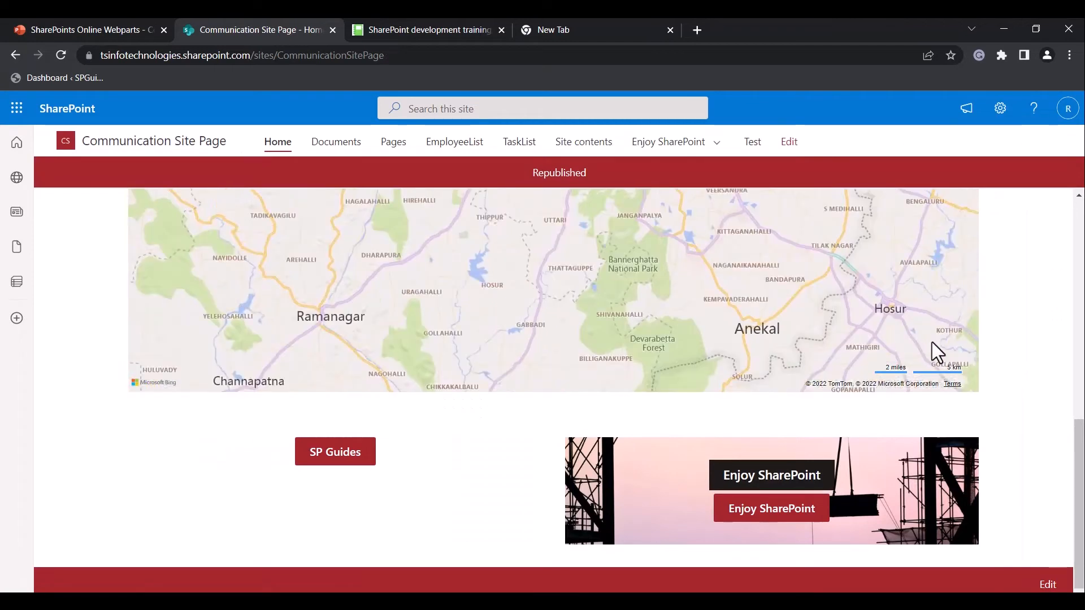
- Test the Enjoy SharePoint button's link, view both linked websites, and return to the communication site page
left_click(777, 515)
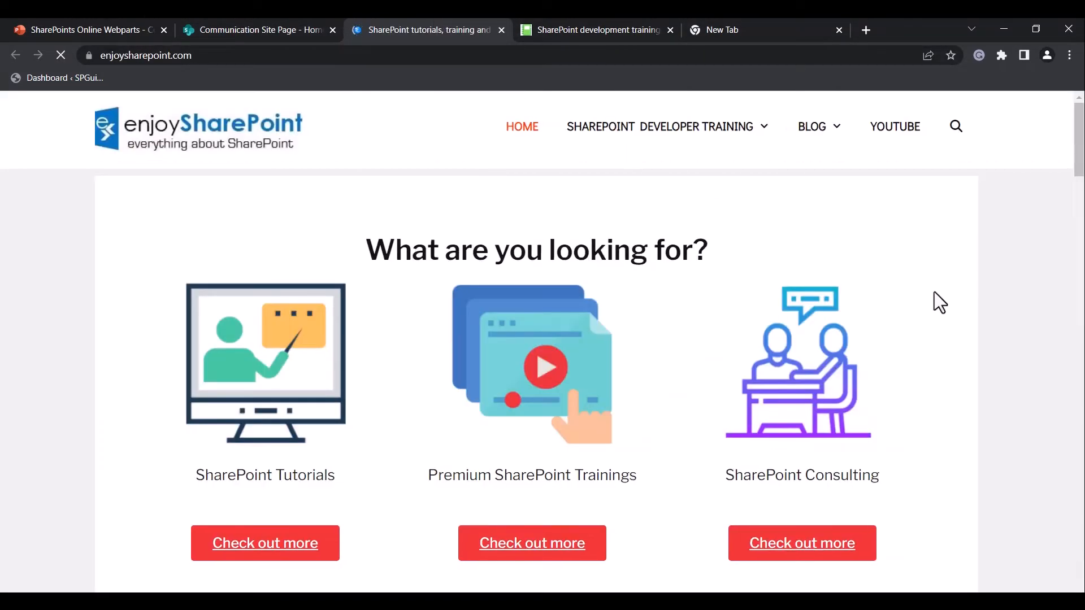
scroll(938, 292, "down", 3)
scroll(938, 292, "up", 3)
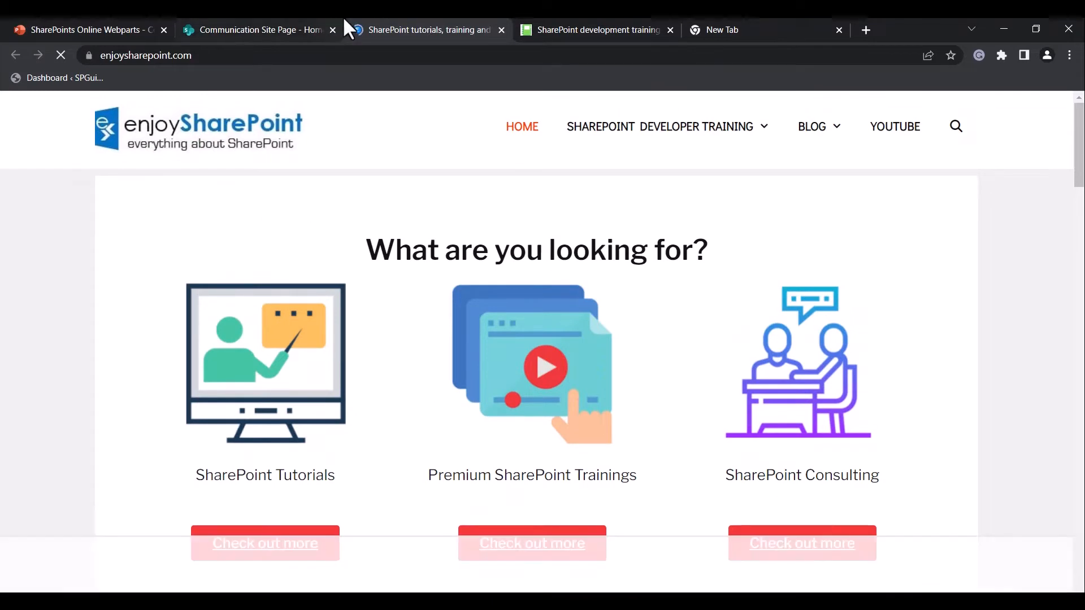
left_click(547, 25)
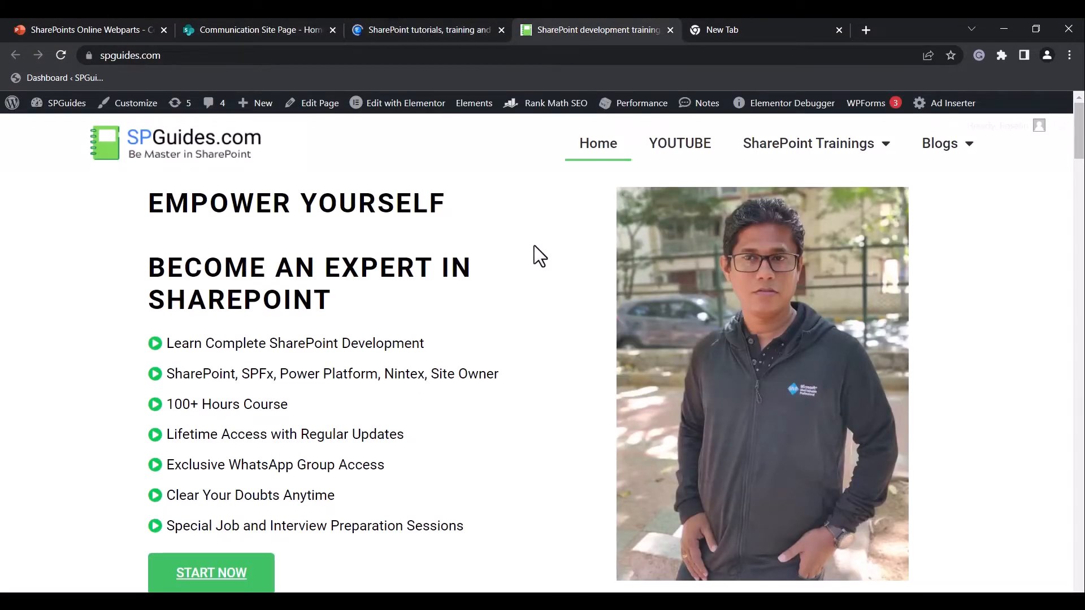
left_click(455, 25)
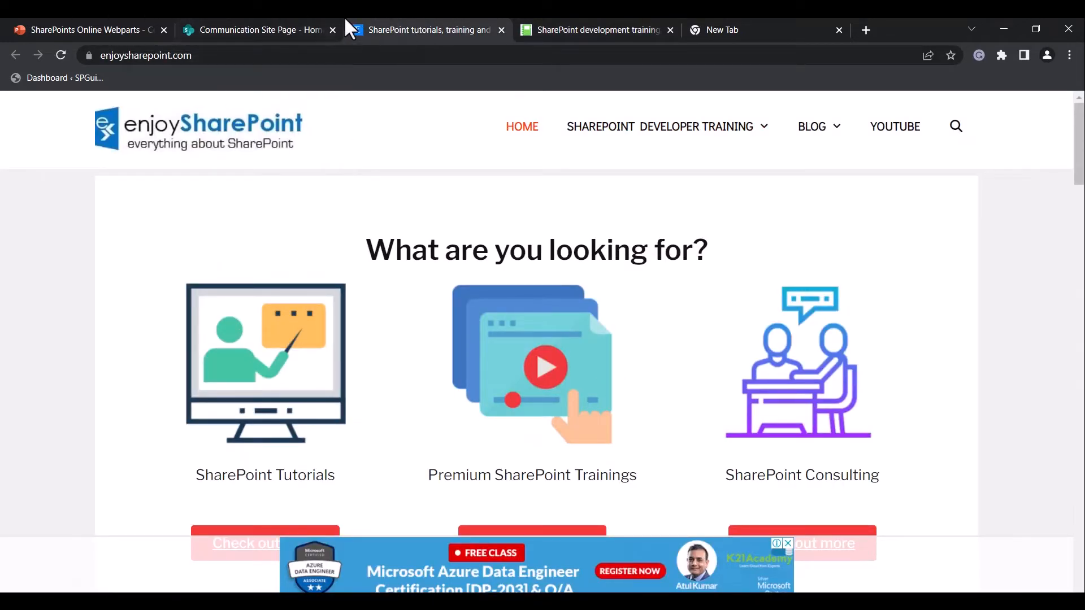
left_click(306, 30)
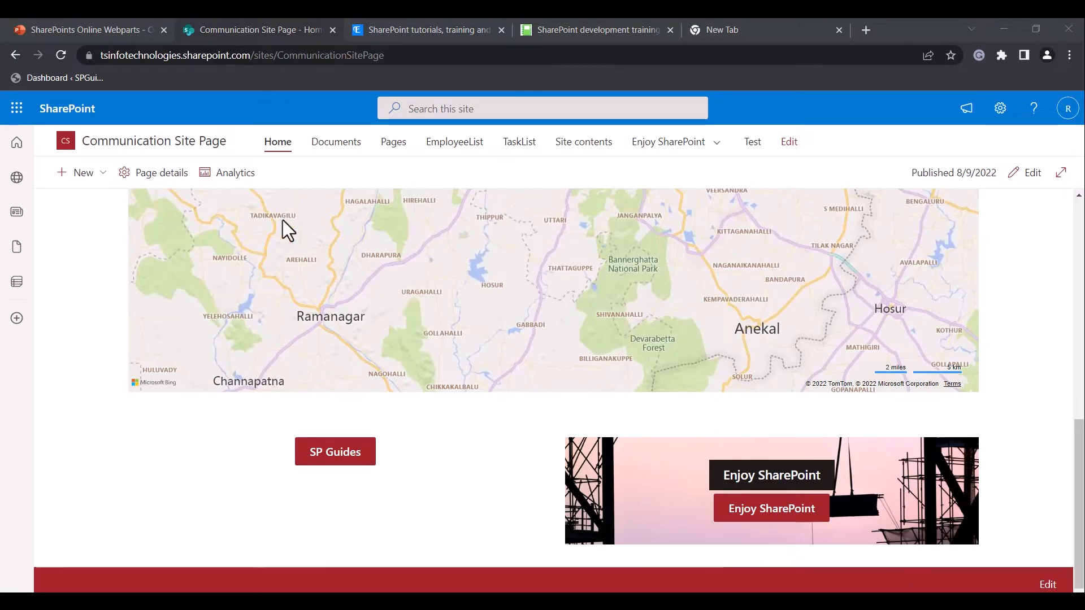
- Reopen the page for editing and insert a code snippet web part in a one-column section below the buttons
scroll(387, 249, "up", 10)
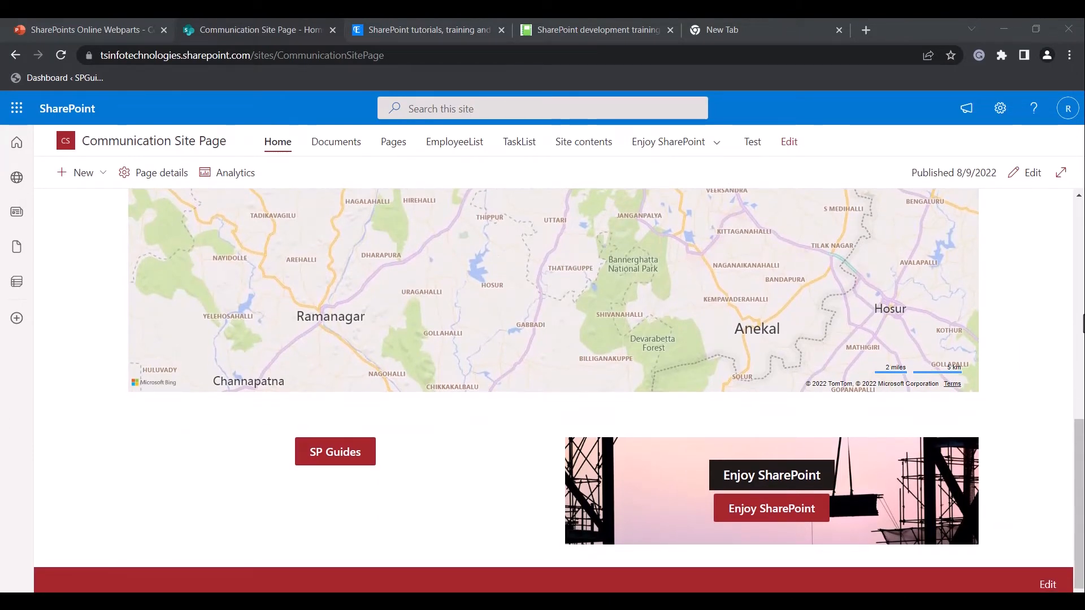
left_click(1024, 181)
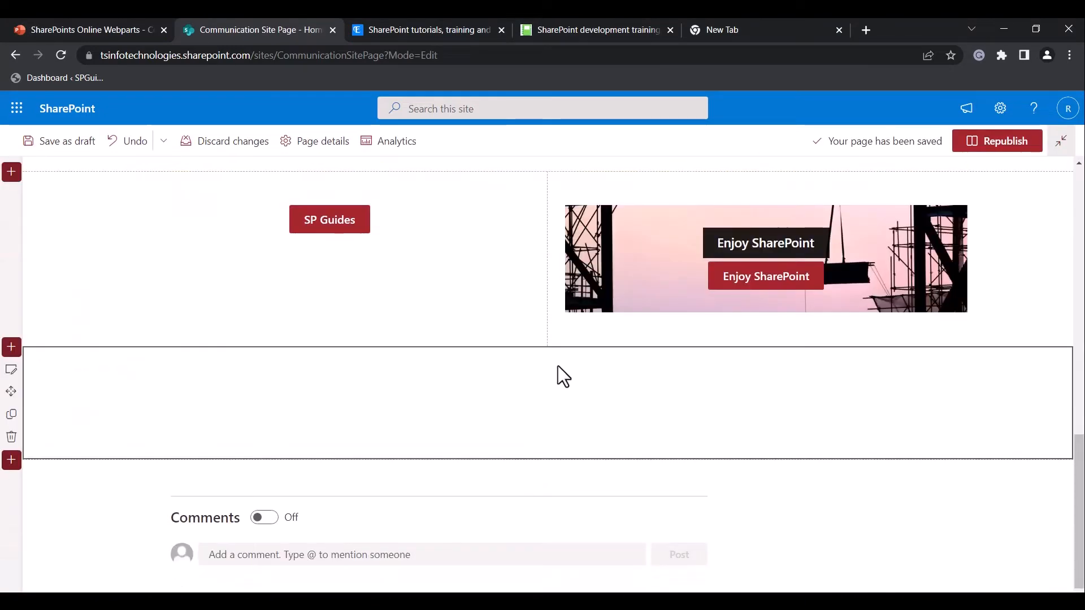
left_click(547, 358)
left_click(612, 347)
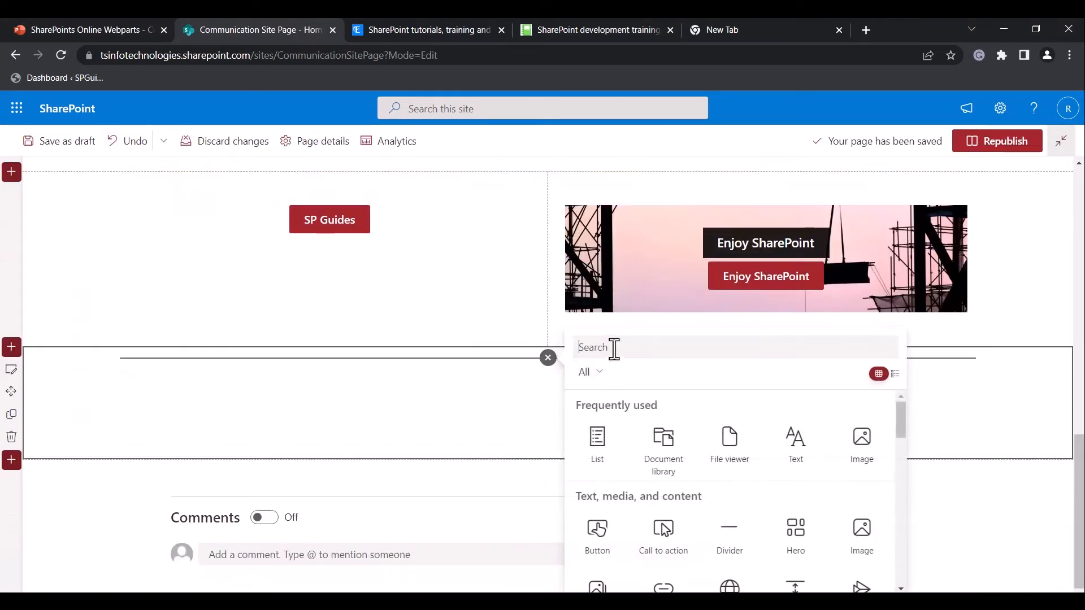
type("code")
left_click(595, 441)
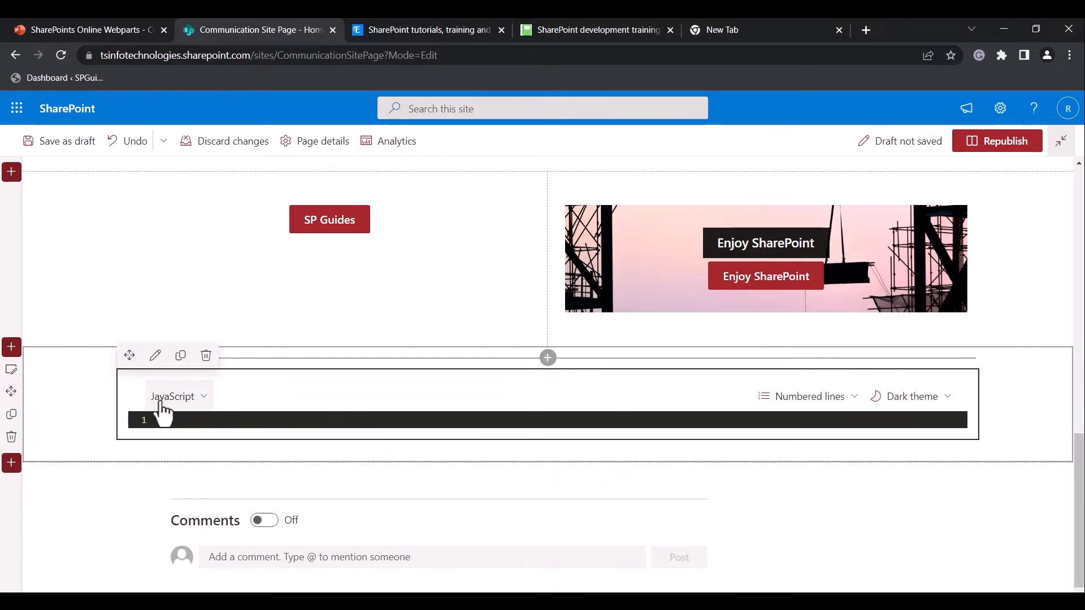
- Set the code snippet's language to HTML and enter a sample page titled "Page Title" with "This is a Heading" and "This is a paragraph."
left_click(198, 402)
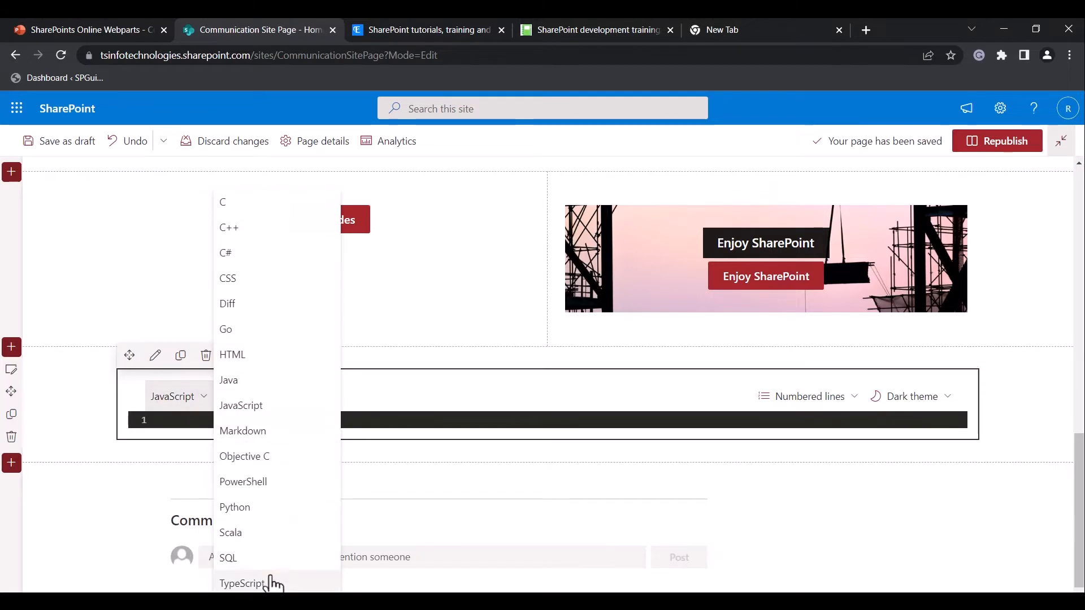
left_click(296, 355)
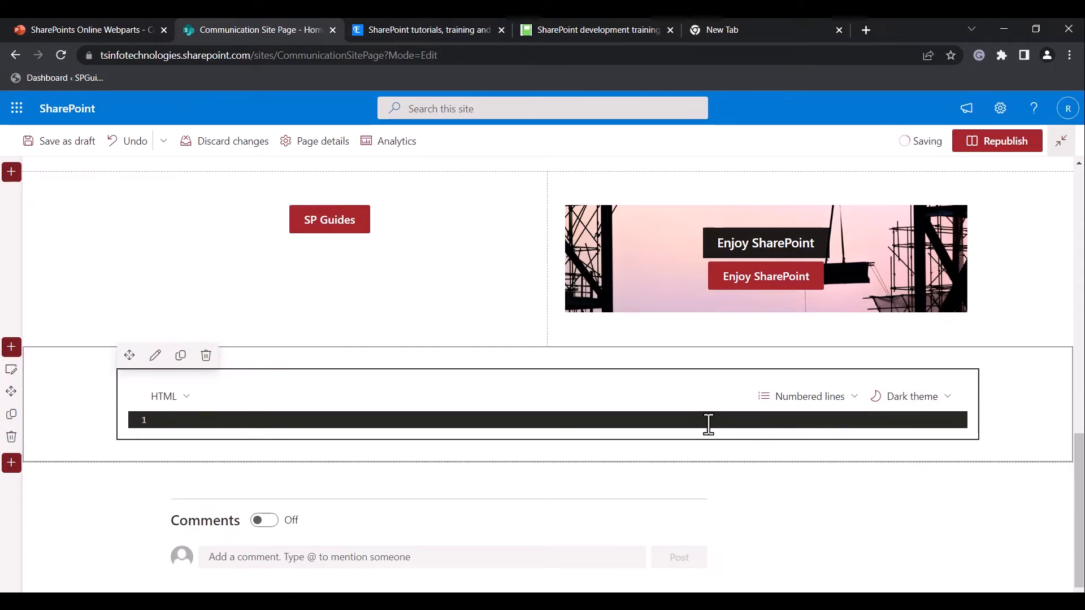
type("<!DOCTYPE html> <html> <head> <title>Page Title</title> </head> <body>  <h1>This is a Heading</h1> <p>This is a paragraph.</p>  </body> </html>")
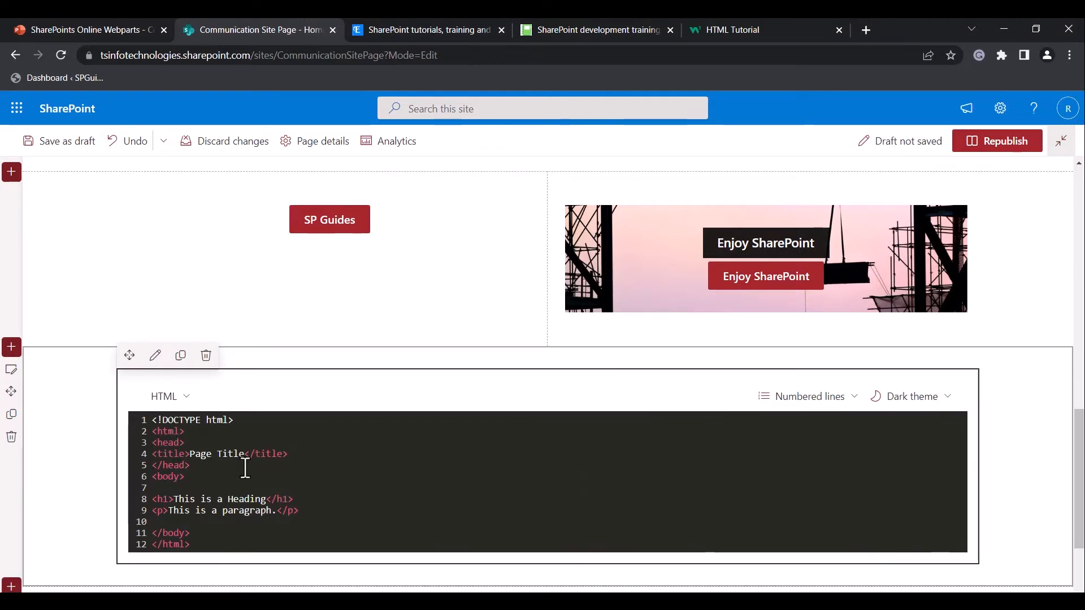
- Switch the code snippet to unnumbered lines and back to numbered lines
scroll(275, 531, "down", 1)
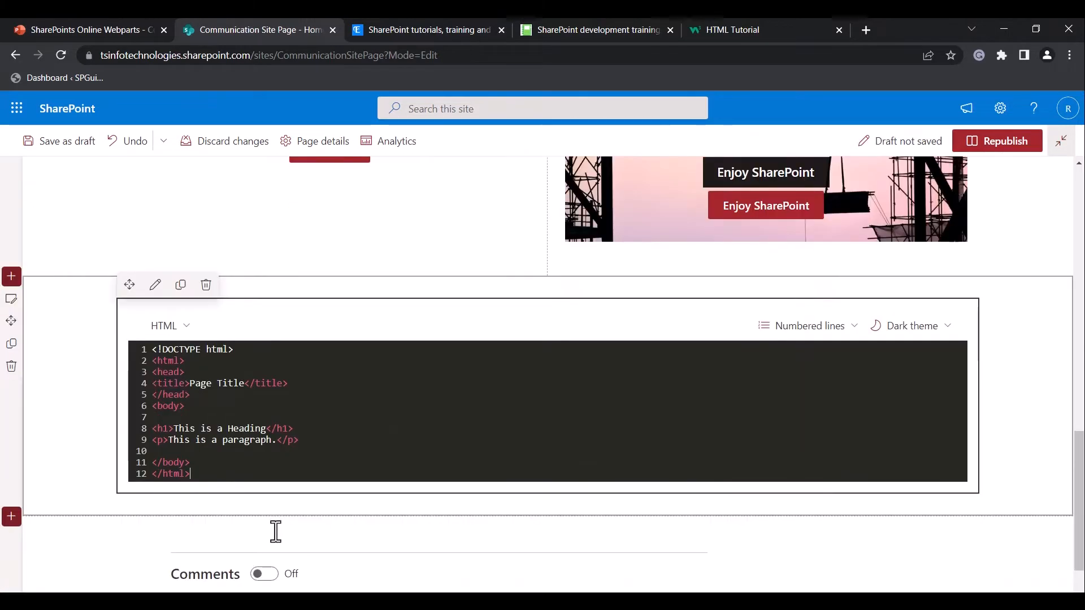
scroll(312, 467, "down", 1)
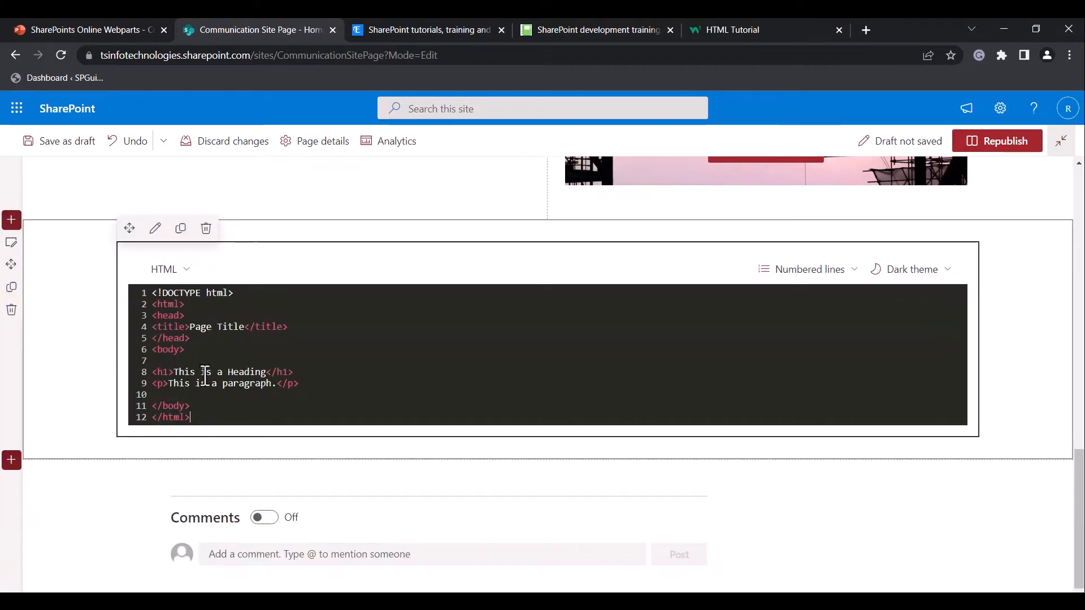
left_click(807, 266)
left_click(806, 322)
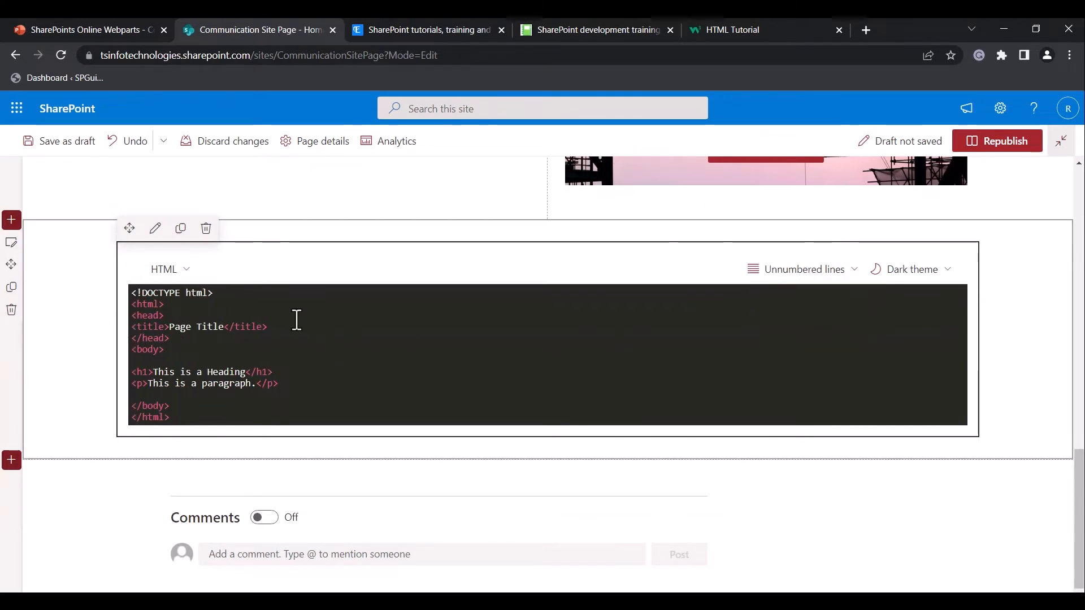
left_click(842, 283)
left_click(828, 300)
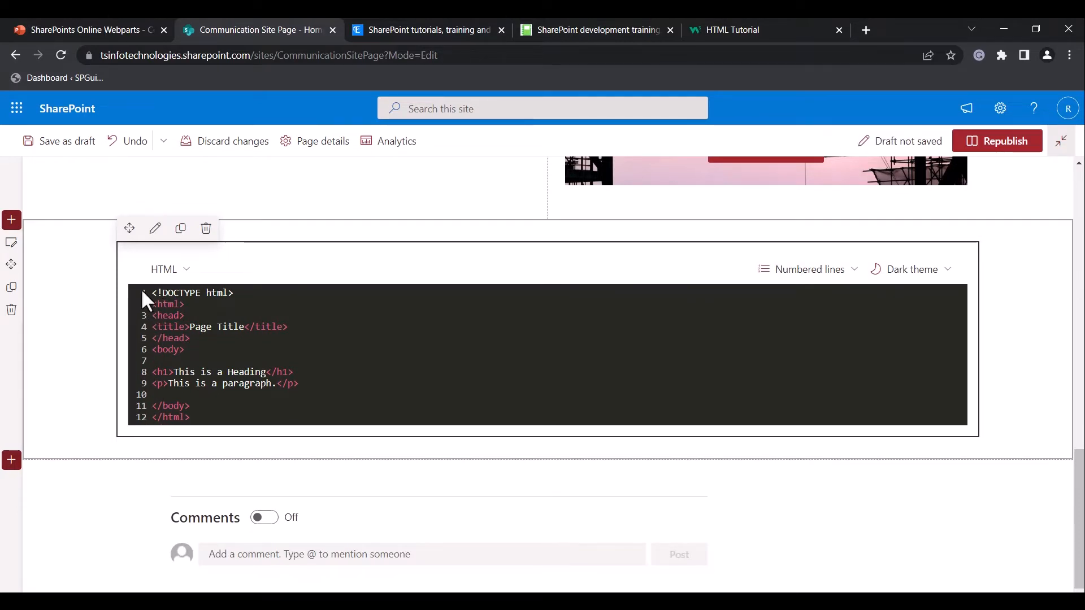
- Preview the code snippet in the light theme and restore the dark theme
left_click(931, 276)
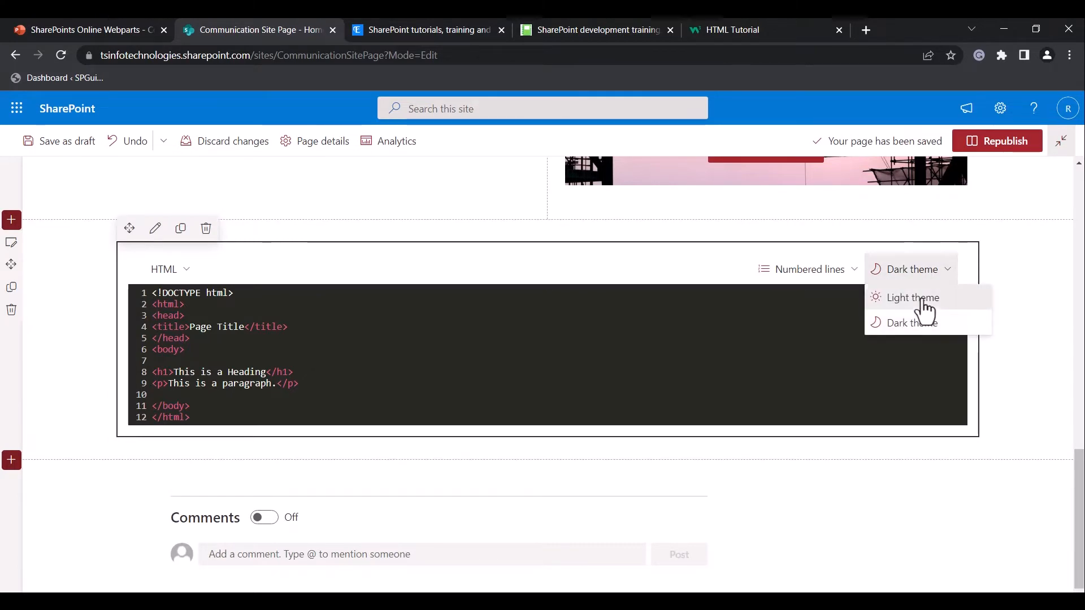
left_click(922, 305)
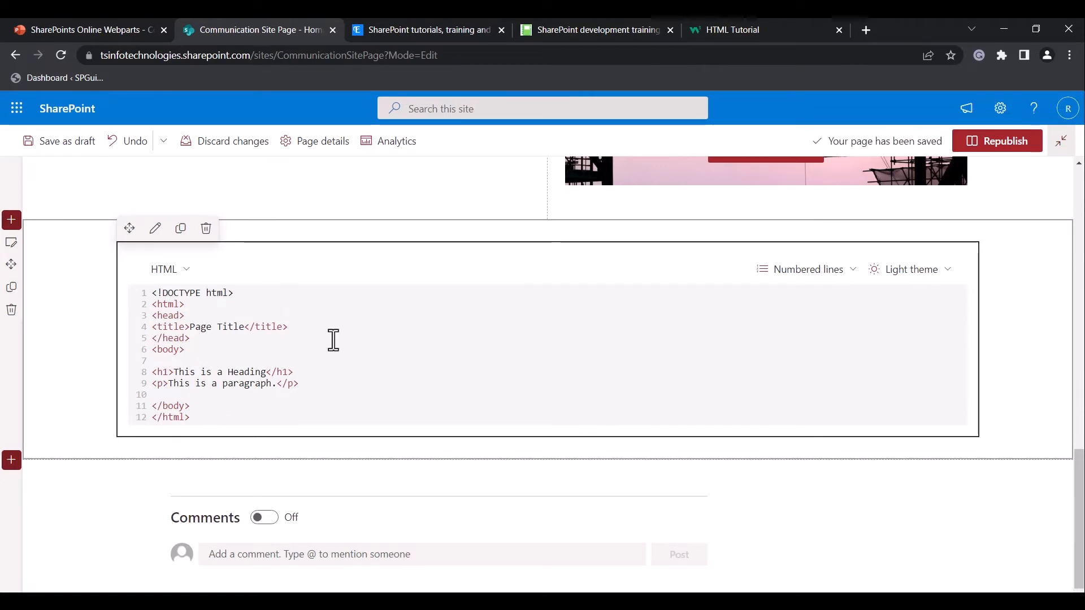
left_click(911, 269)
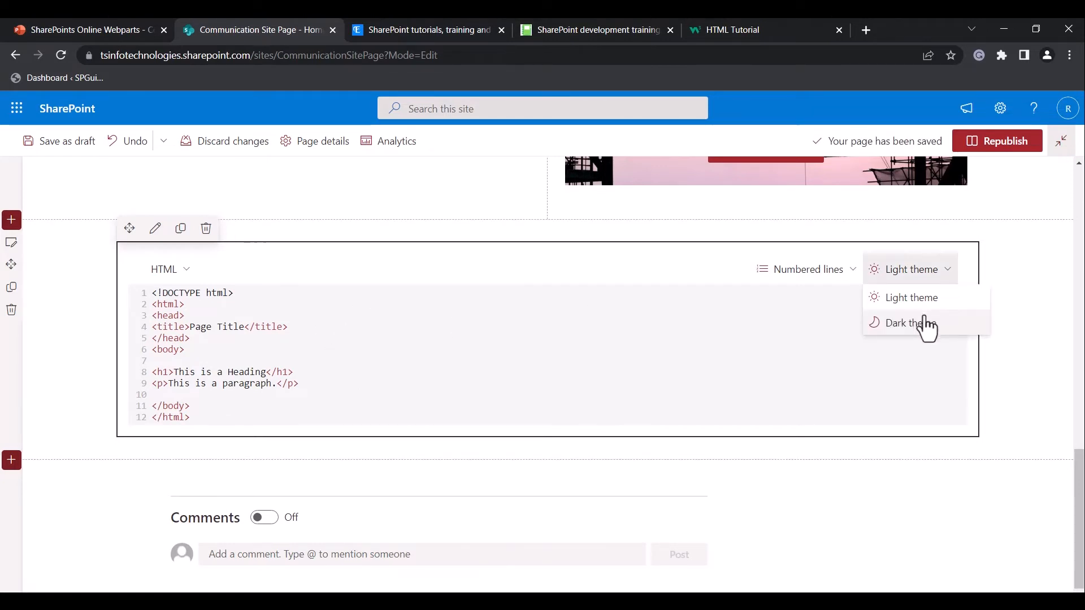
left_click(927, 323)
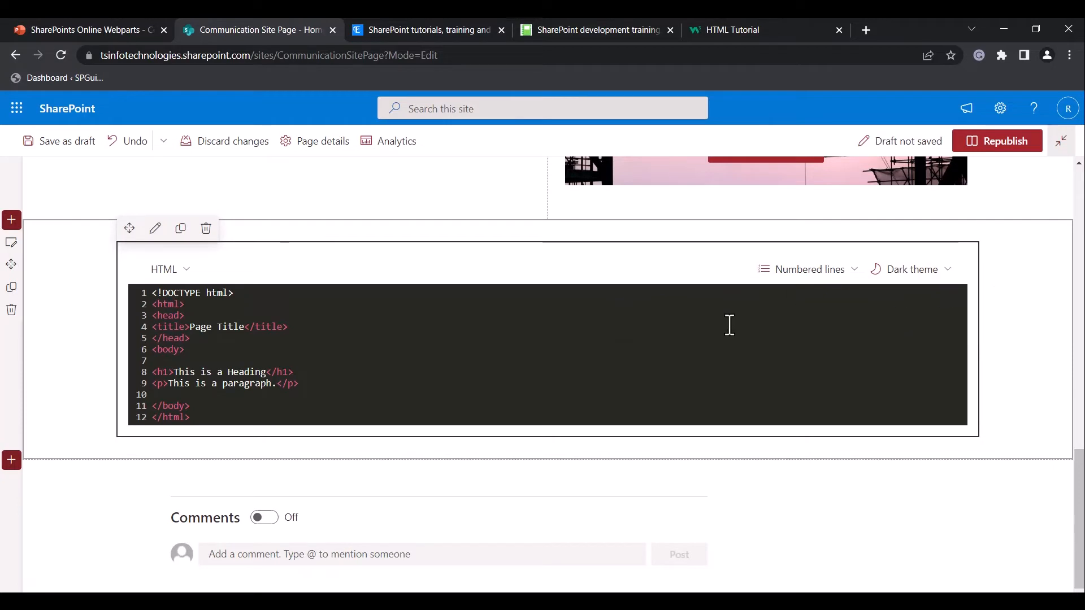
- Open the code snippet's properties and switch line wrap off and back on
left_click(155, 229)
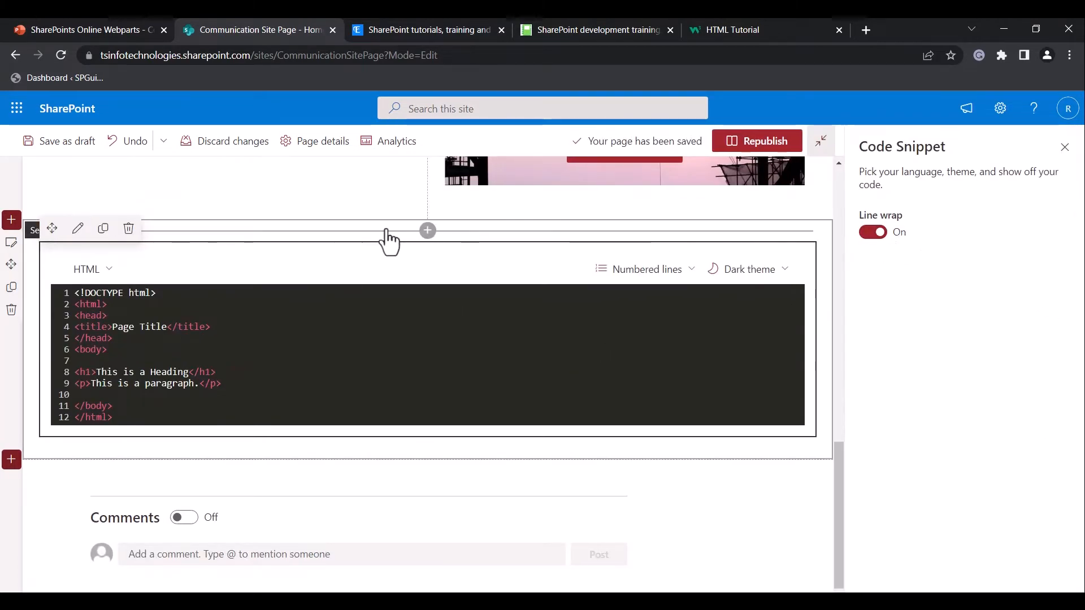
left_click(868, 237)
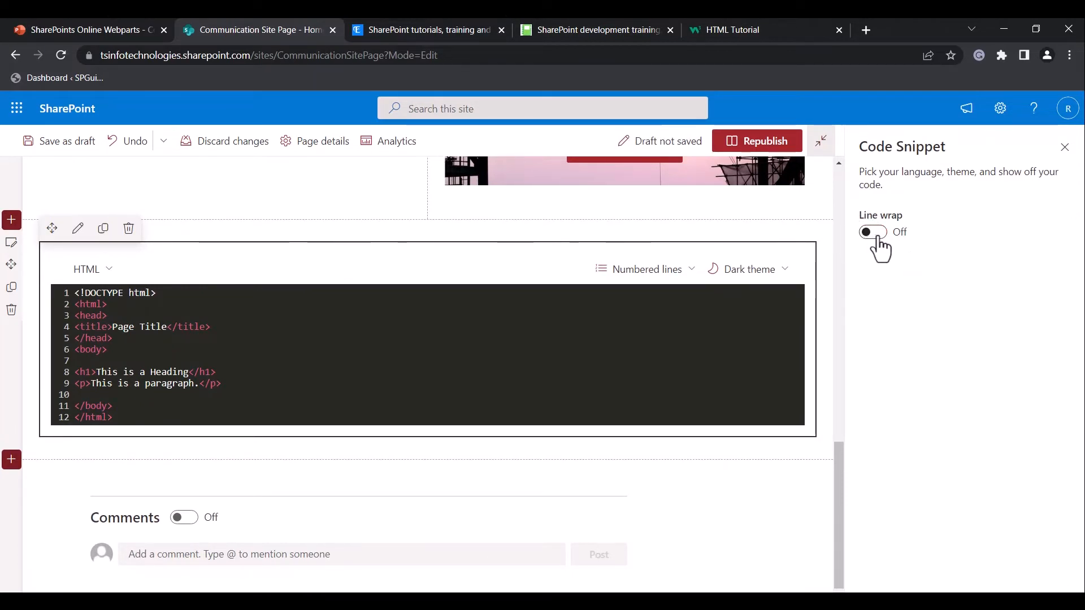
left_click(870, 237)
- Republish the page and review the code snippet below the buttons on the published page
left_click(785, 152)
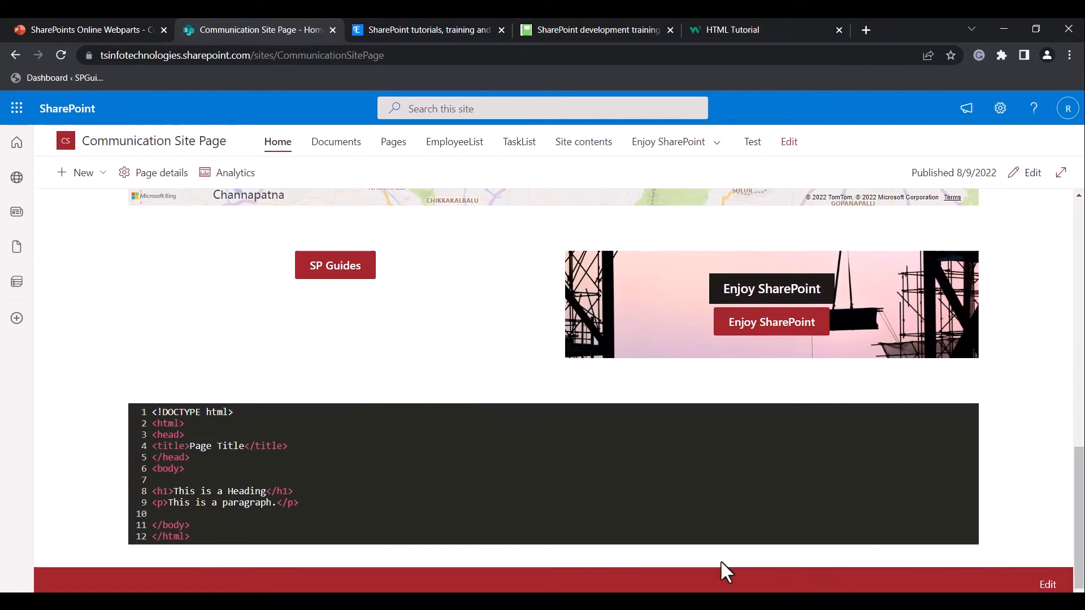
scroll(417, 449, "up", 1)
scroll(417, 448, "down", 1)
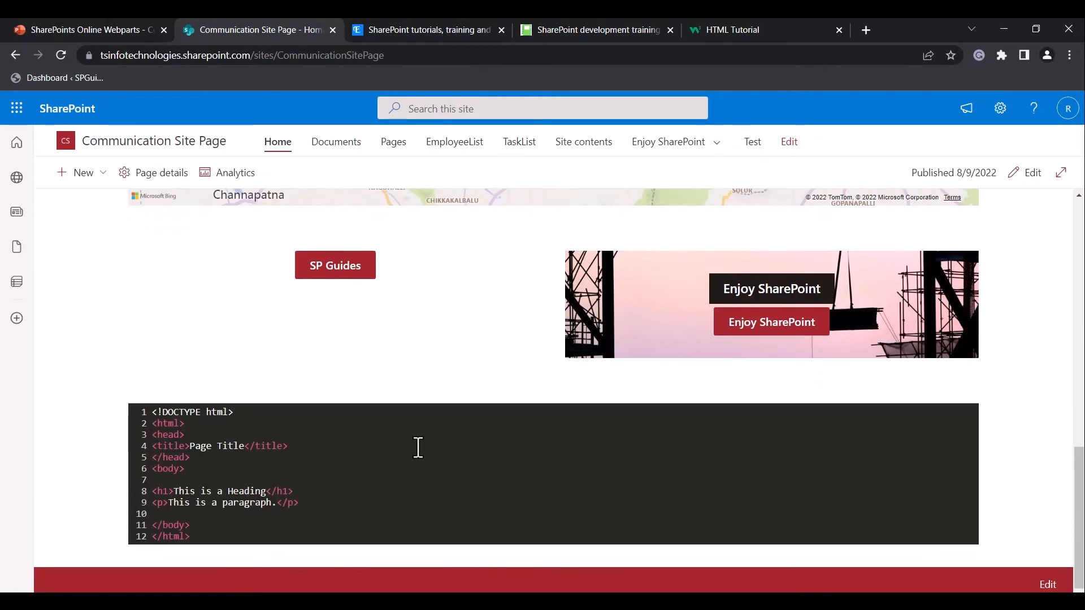